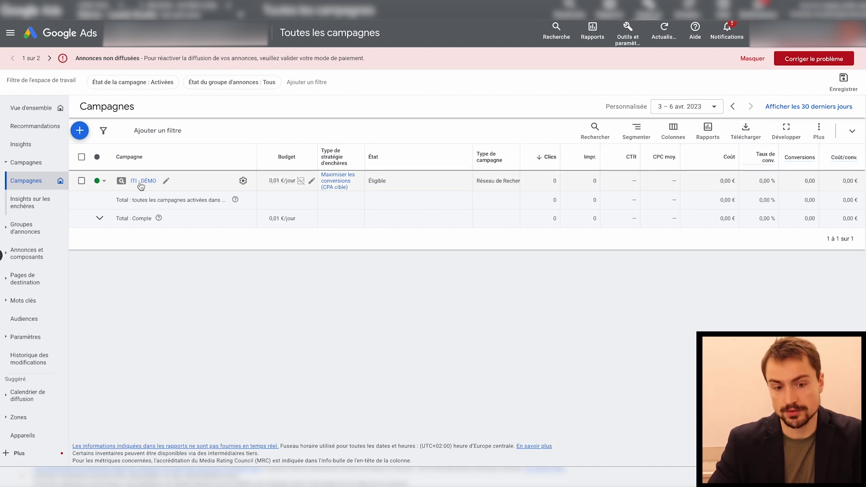
Open the ITI - DÉMO campaign and examine its targeted zones in France on the map
{"action": "left_click", "coordinate": [141, 181]}
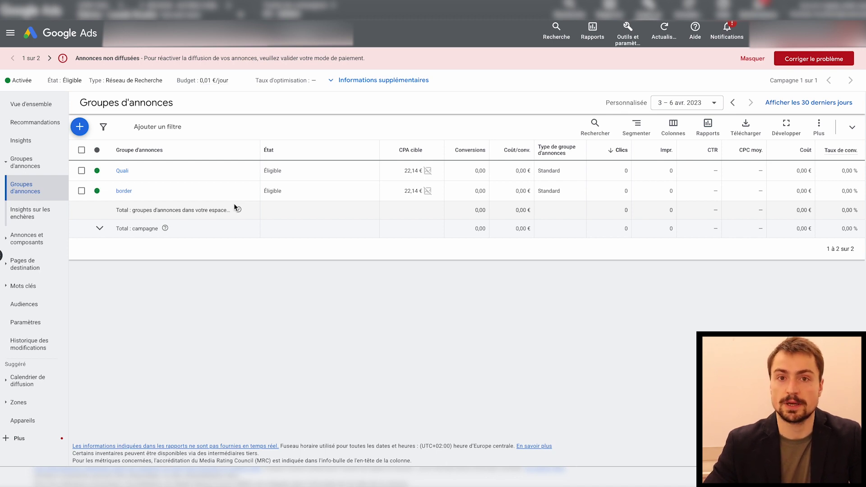
{"action": "left_click", "coordinate": [30, 401]}
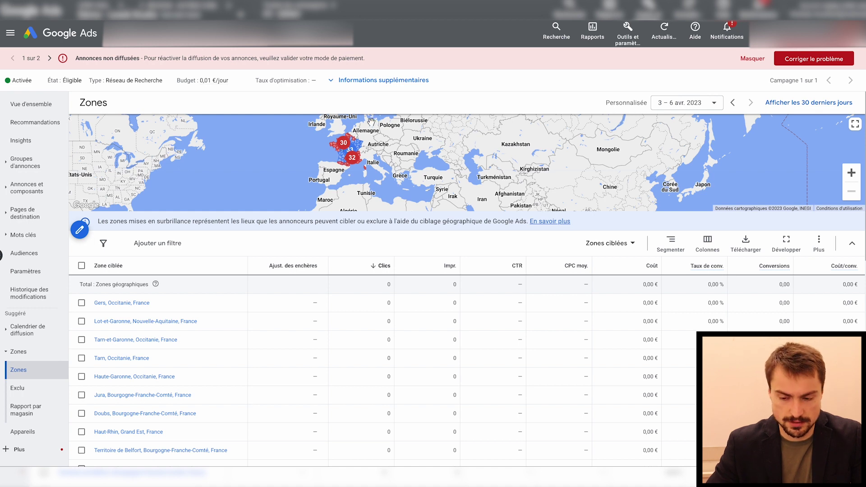
{"action": "scroll", "coordinate": [370, 124], "scroll_direction": "up", "scroll_amount": 2}
{"action": "left_click_drag", "start_coordinate": [355, 170], "coordinate": [399, 154]}
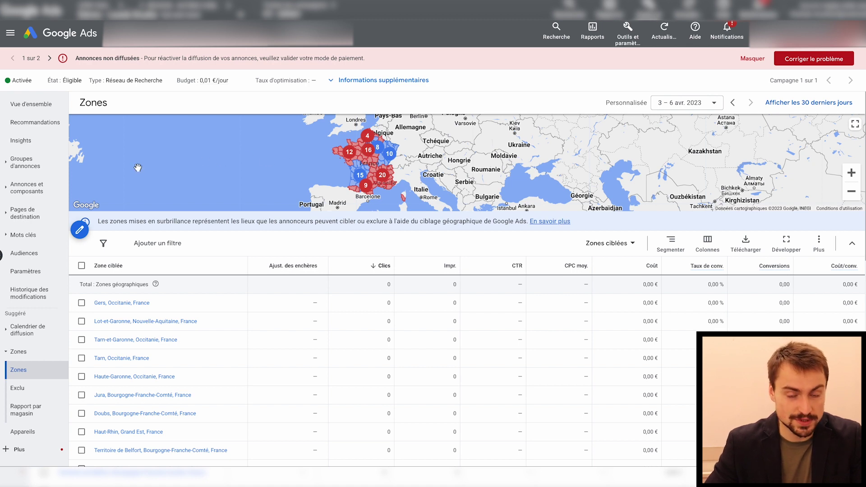
Open the Quali ad group and review its list of search keywords
{"action": "left_click", "coordinate": [39, 165]}
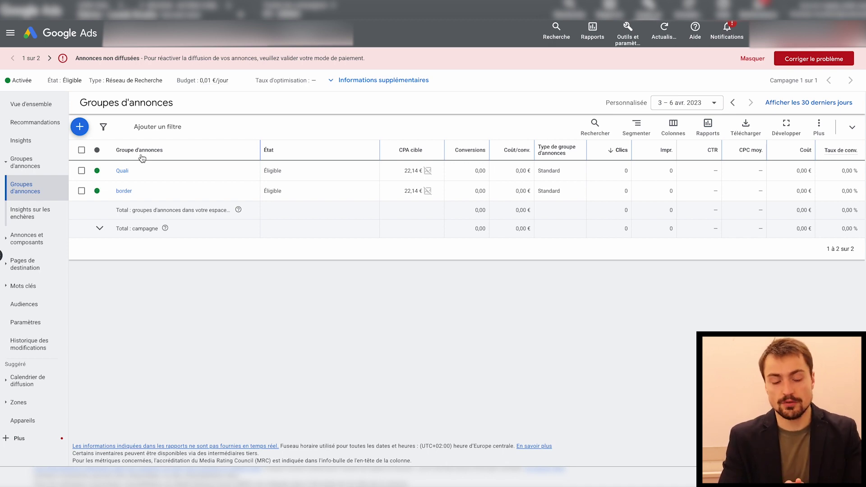
{"action": "left_click", "coordinate": [122, 171]}
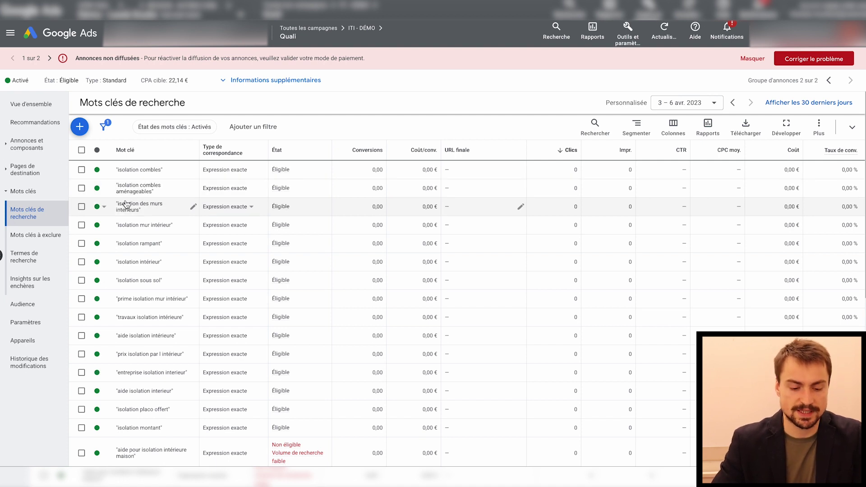
{"action": "scroll", "coordinate": [141, 285], "scroll_direction": "down", "scroll_amount": 3}
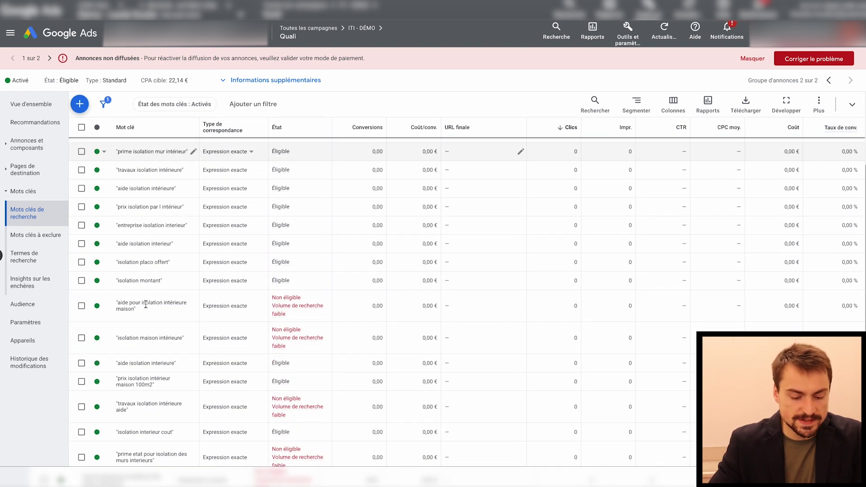
{"action": "scroll", "coordinate": [146, 327], "scroll_direction": "up", "scroll_amount": 3}
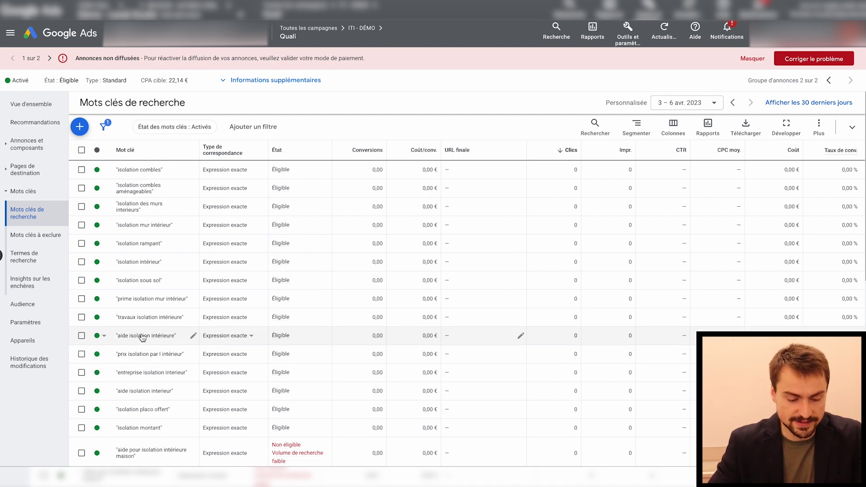
{"action": "scroll", "coordinate": [142, 337], "scroll_direction": "down", "scroll_amount": 5}
{"action": "scroll", "coordinate": [129, 266], "scroll_direction": "up", "scroll_amount": 5}
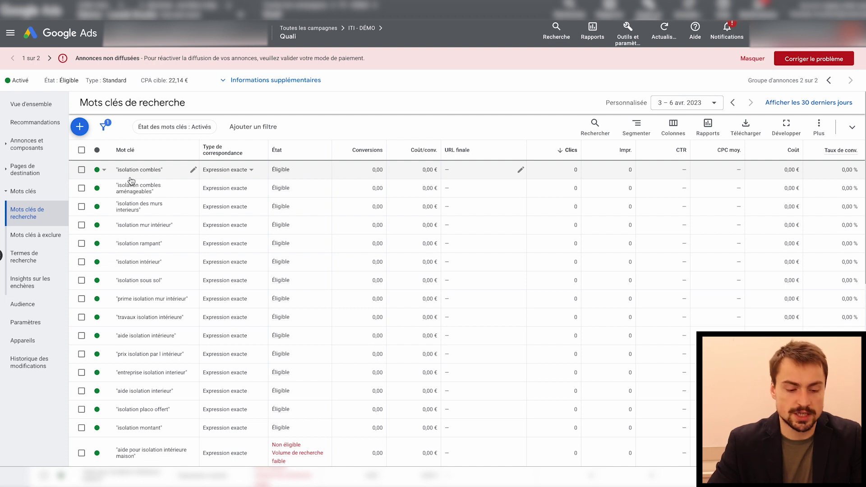
{"action": "scroll", "coordinate": [147, 266], "scroll_direction": "down", "scroll_amount": 1}
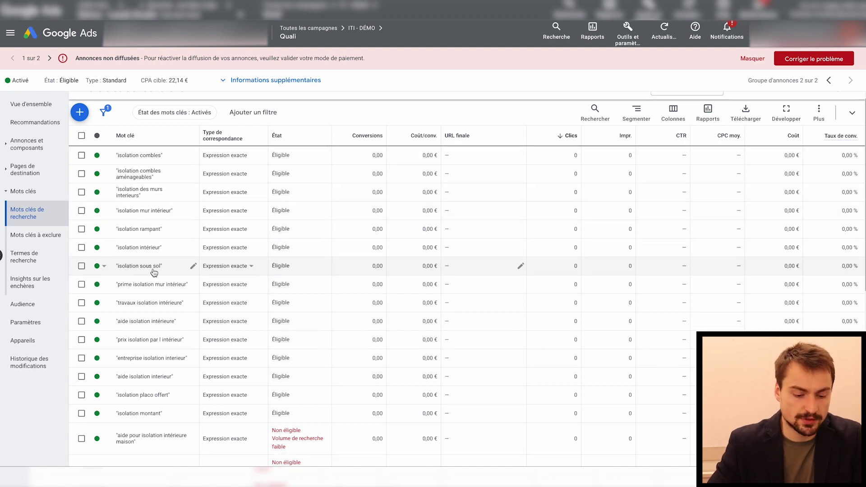
{"action": "scroll", "coordinate": [154, 272], "scroll_direction": "down", "scroll_amount": 1}
{"action": "scroll", "coordinate": [152, 316], "scroll_direction": "down", "scroll_amount": 1}
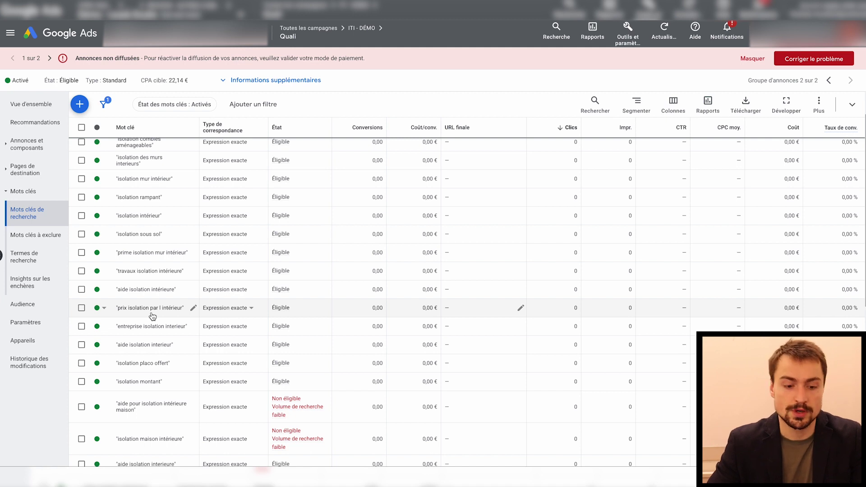
{"action": "scroll", "coordinate": [136, 271], "scroll_direction": "up", "scroll_amount": 3}
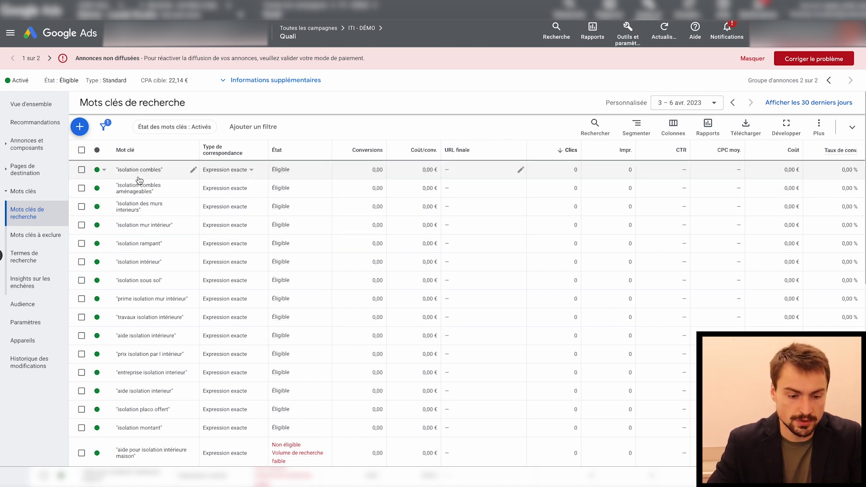
{"action": "scroll", "coordinate": [171, 307], "scroll_direction": "down", "scroll_amount": 2}
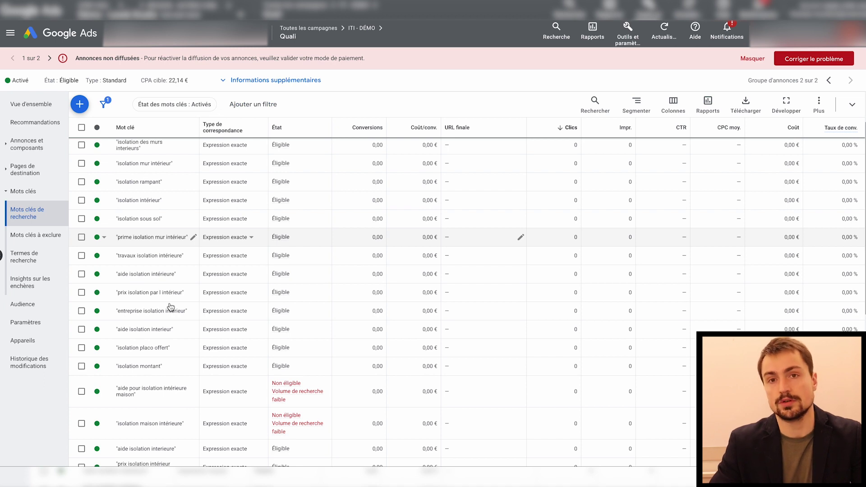
{"action": "scroll", "coordinate": [170, 277], "scroll_direction": "up", "scroll_amount": 2}
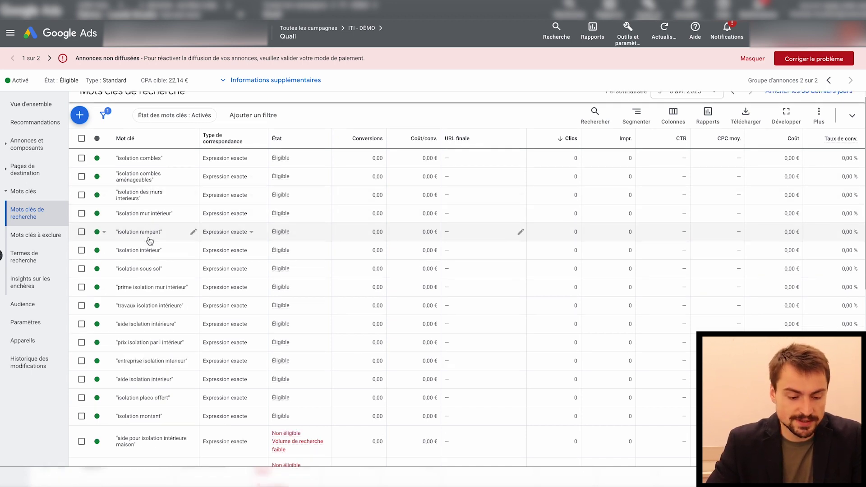
{"action": "scroll", "coordinate": [147, 276], "scroll_direction": "down", "scroll_amount": 1}
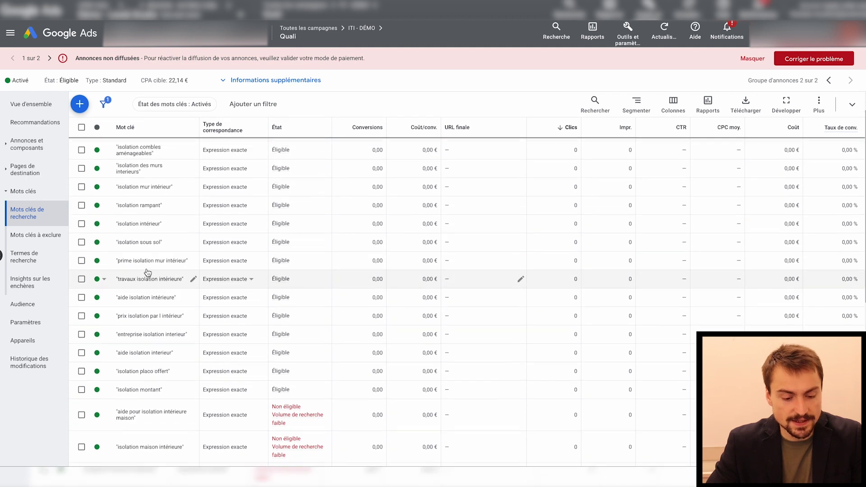
{"action": "scroll", "coordinate": [144, 253], "scroll_direction": "up", "scroll_amount": 1}
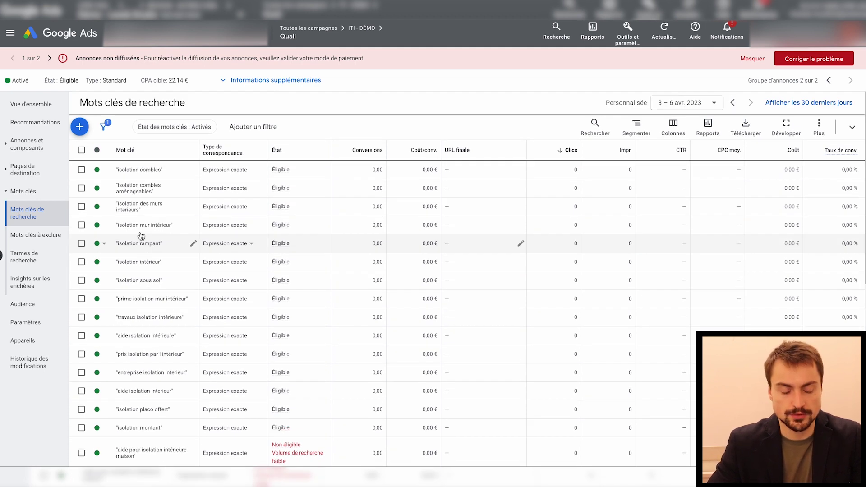
{"action": "scroll", "coordinate": [141, 252], "scroll_direction": "down", "scroll_amount": 10}
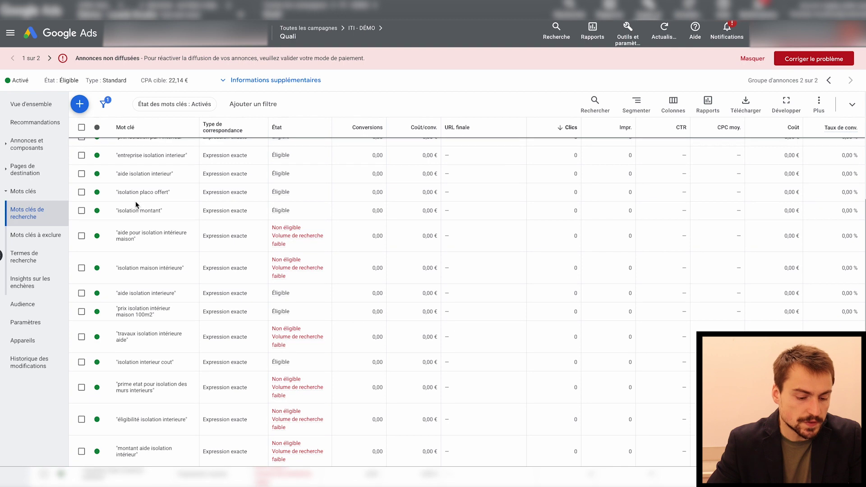
{"action": "scroll", "coordinate": [141, 277], "scroll_direction": "up", "scroll_amount": 10}
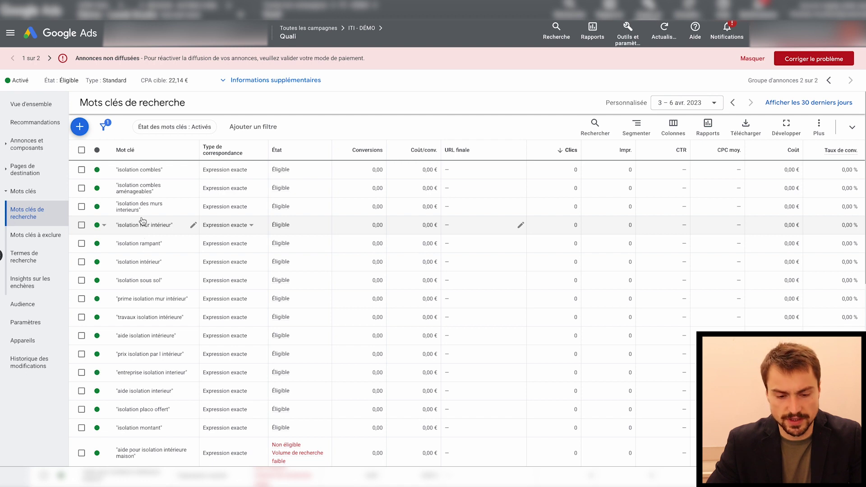
Return to the ITI - DÉMO campaign's ad groups and open the border ad group's search keywords
{"action": "left_click", "coordinate": [362, 28]}
{"action": "left_click", "coordinate": [21, 164]}
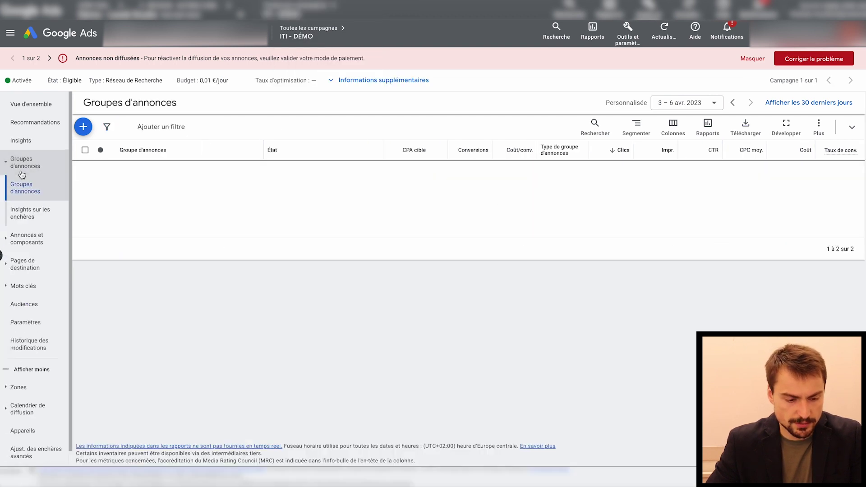
{"action": "left_click", "coordinate": [126, 194]}
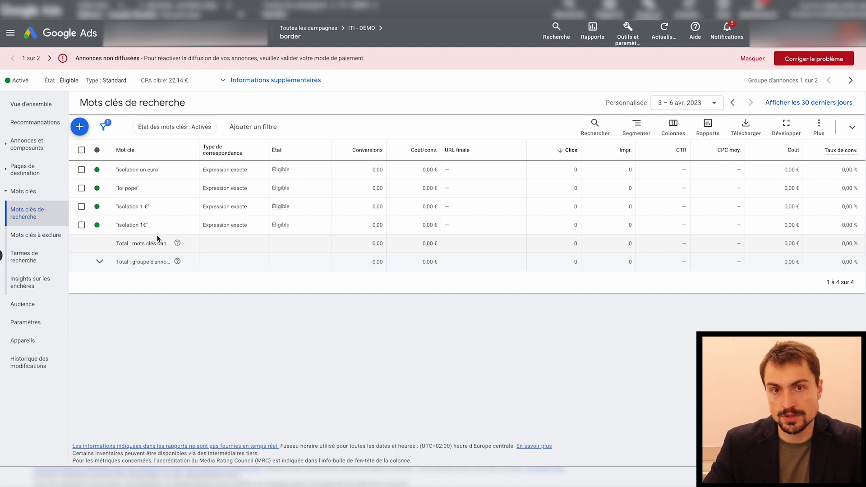
Open the border ad group's responsive search ad for editing and look over its display path and first headlines
{"action": "left_click", "coordinate": [41, 153]}
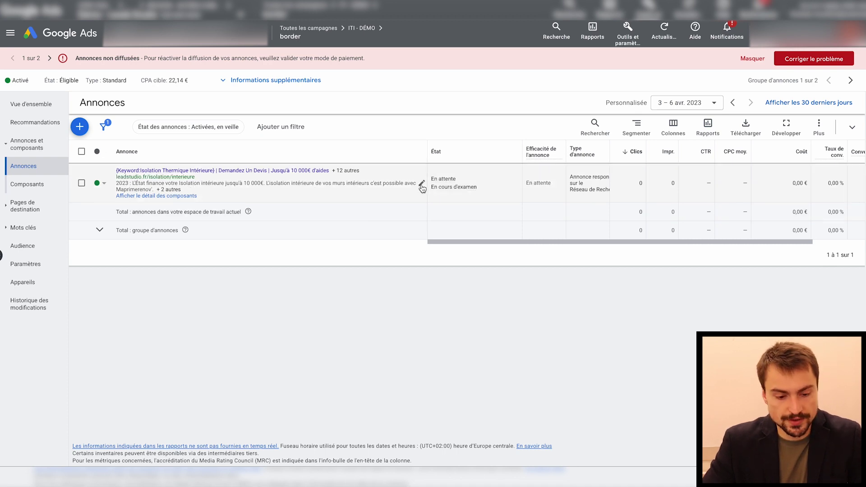
{"action": "left_click", "coordinate": [422, 185]}
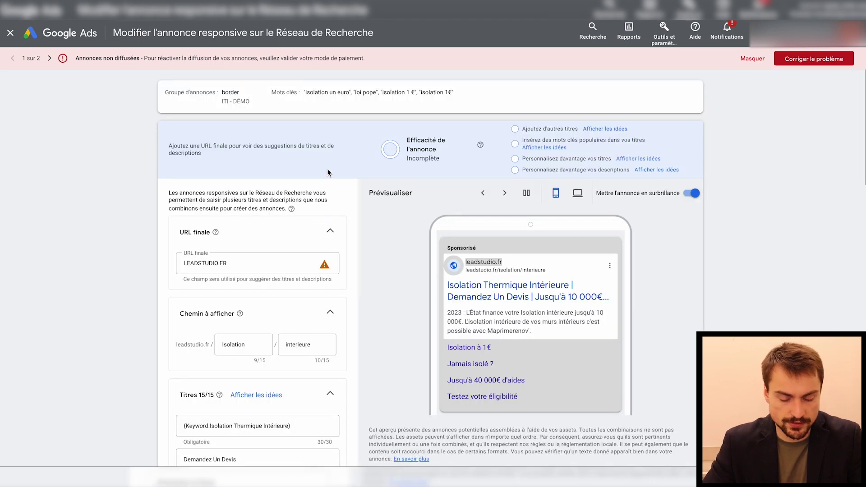
{"action": "scroll", "coordinate": [212, 212], "scroll_direction": "down", "scroll_amount": 4}
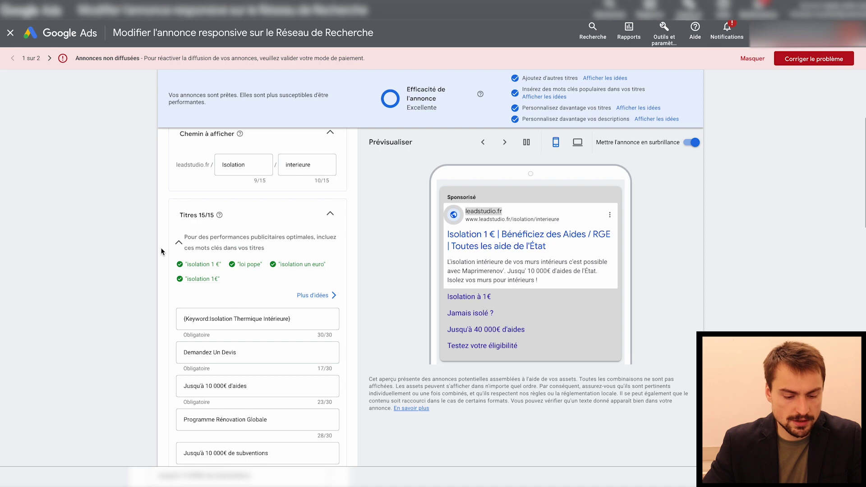
{"action": "scroll", "coordinate": [154, 276], "scroll_direction": "down", "scroll_amount": 3}
{"action": "scroll", "coordinate": [155, 276], "scroll_direction": "up", "scroll_amount": 2}
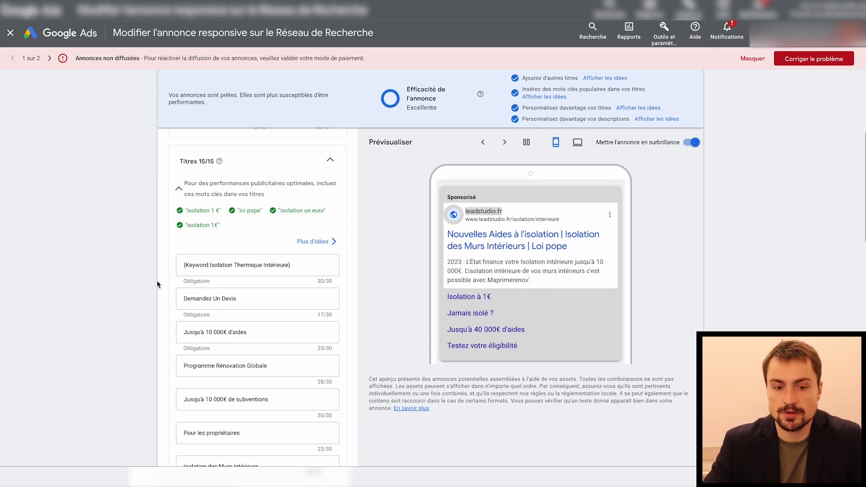
{"action": "scroll", "coordinate": [157, 284], "scroll_direction": "down", "scroll_amount": 1}
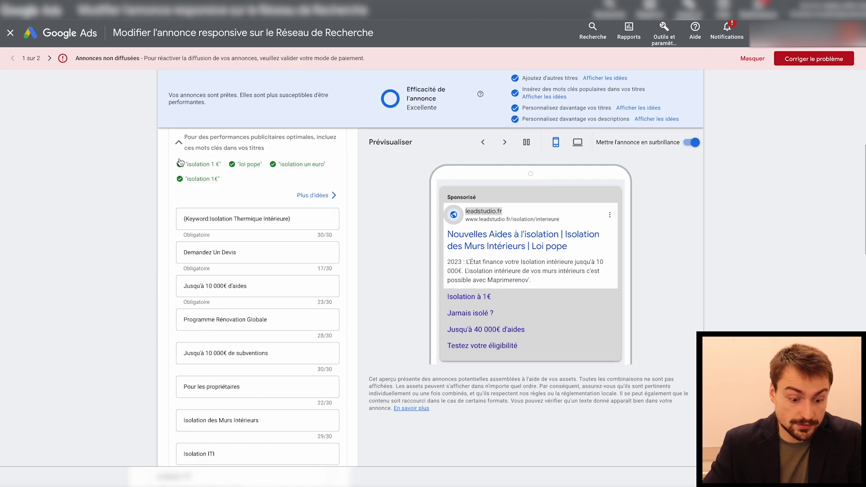
{"action": "scroll", "coordinate": [177, 217], "scroll_direction": "down", "scroll_amount": 2}
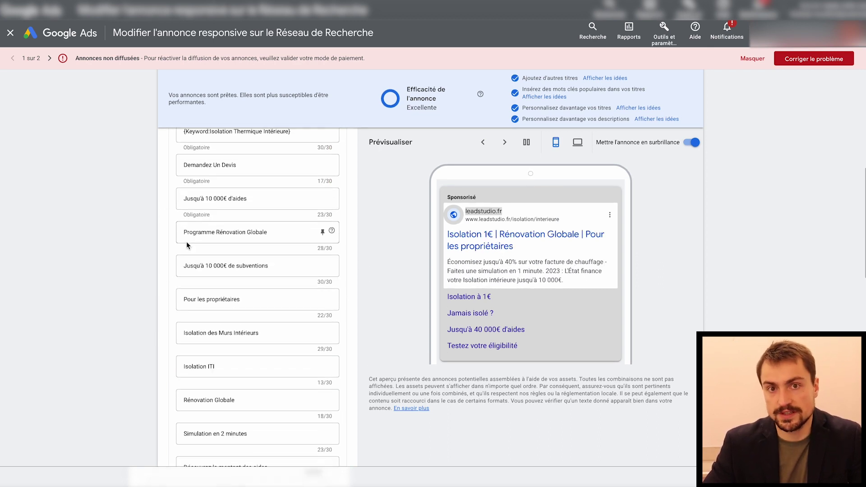
{"action": "scroll", "coordinate": [194, 213], "scroll_direction": "up", "scroll_amount": 1}
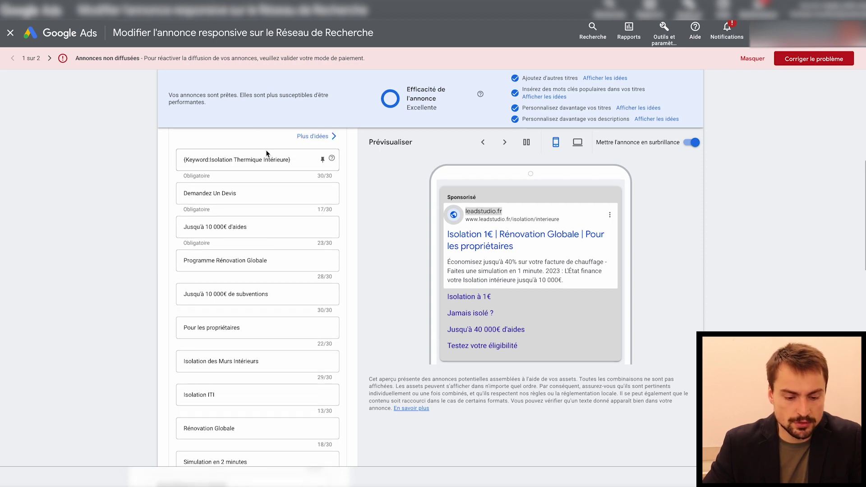
Examine the ad's headlines, starting with the {Keyword:Isolation Thermique Intérieure} one, and continue through to its descriptions
{"action": "left_click_drag", "start_coordinate": [296, 160], "coordinate": [161, 162]}
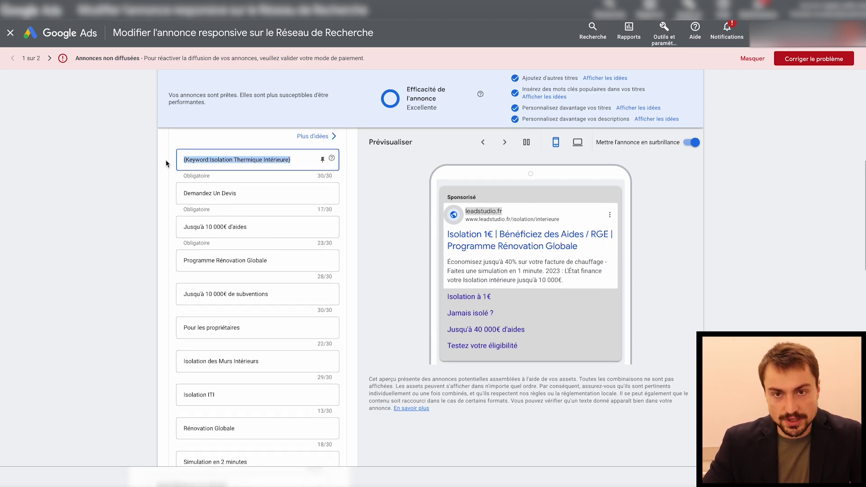
{"action": "left_click", "coordinate": [153, 164]}
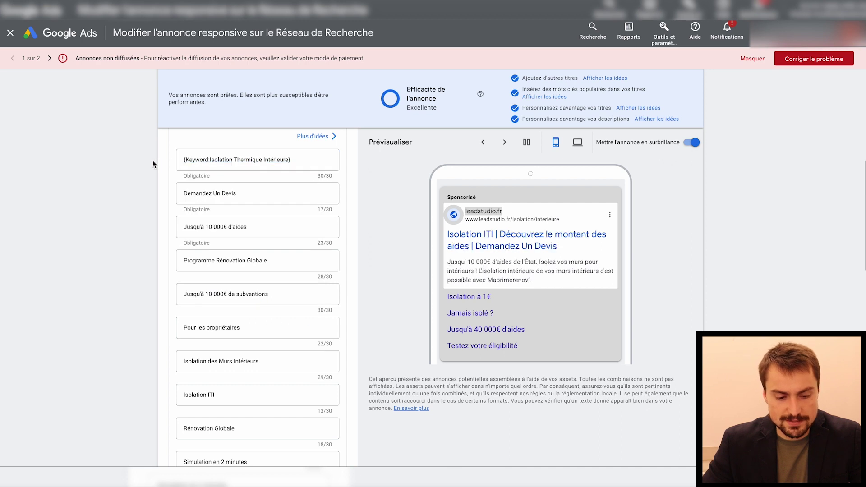
{"action": "scroll", "coordinate": [165, 191], "scroll_direction": "down", "scroll_amount": 1}
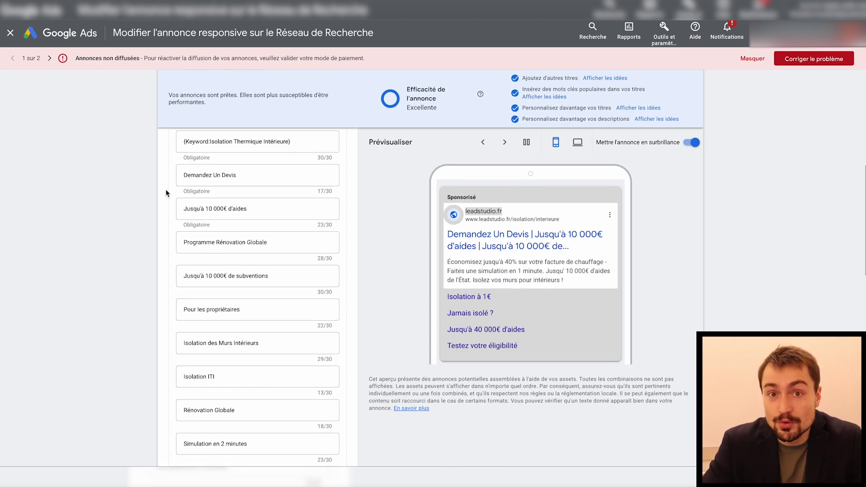
{"action": "scroll", "coordinate": [173, 197], "scroll_direction": "down", "scroll_amount": 3}
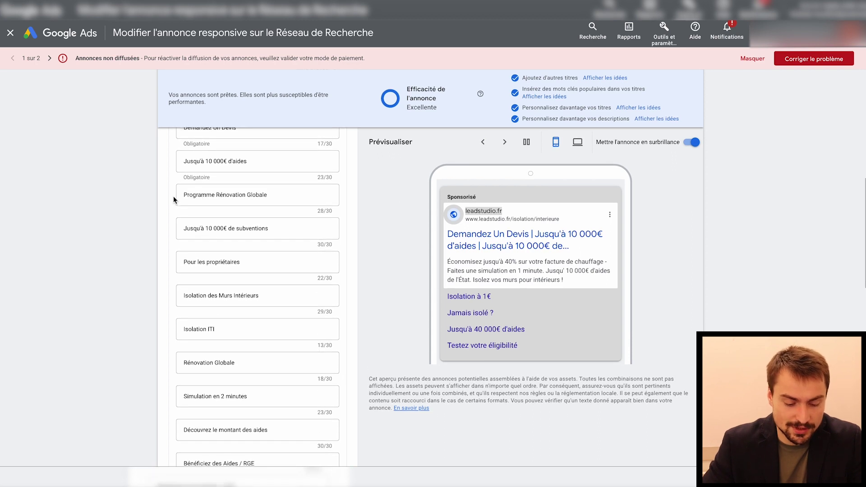
{"action": "scroll", "coordinate": [187, 239], "scroll_direction": "down", "scroll_amount": 3}
{"action": "scroll", "coordinate": [189, 226], "scroll_direction": "up", "scroll_amount": 3}
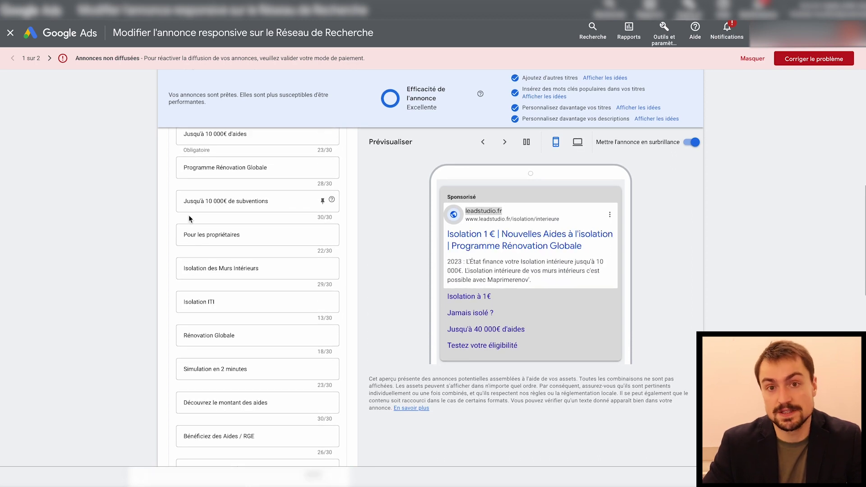
{"action": "scroll", "coordinate": [212, 362], "scroll_direction": "down", "scroll_amount": 3}
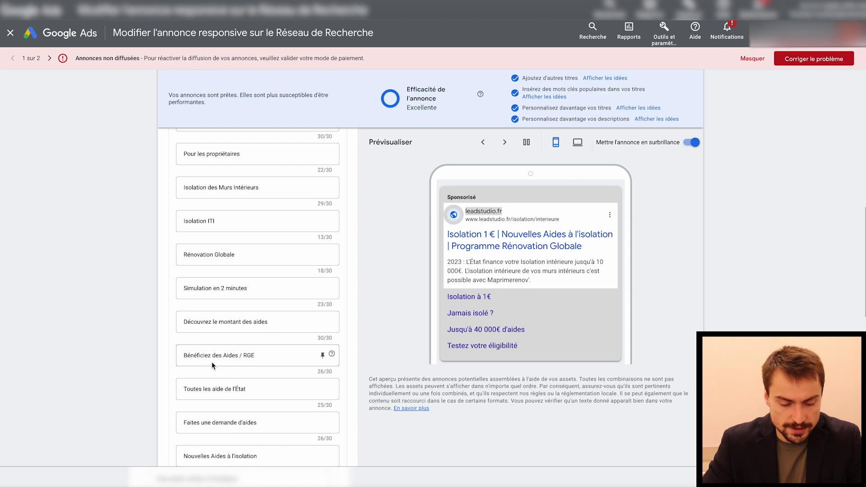
{"action": "scroll", "coordinate": [212, 362], "scroll_direction": "down", "scroll_amount": 2}
{"action": "scroll", "coordinate": [163, 330], "scroll_direction": "down", "scroll_amount": 5}
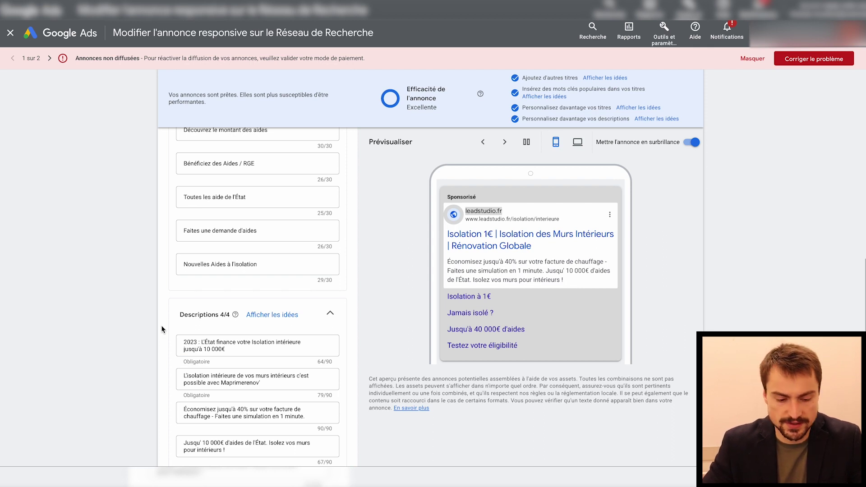
Replace the headline "Toutes les aide de l'État" with "Placo offert"
{"action": "triple_click", "coordinate": [217, 197]}
{"action": "type", "text": "Plac"}
{"action": "key", "text": "BackSpace"}
{"action": "key", "text": "BackSpace"}
{"action": "key", "text": "BackSpace"}
{"action": "type", "text": "laco offert"}
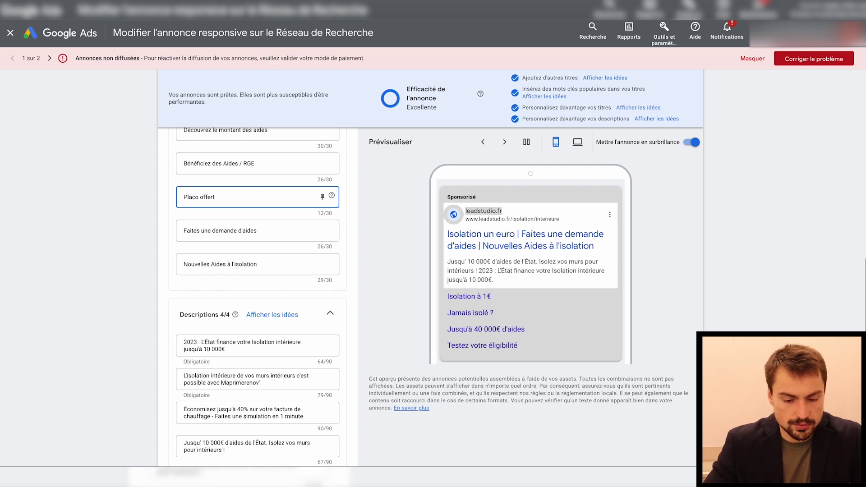
{"action": "scroll", "coordinate": [189, 190], "scroll_direction": "up", "scroll_amount": 15}
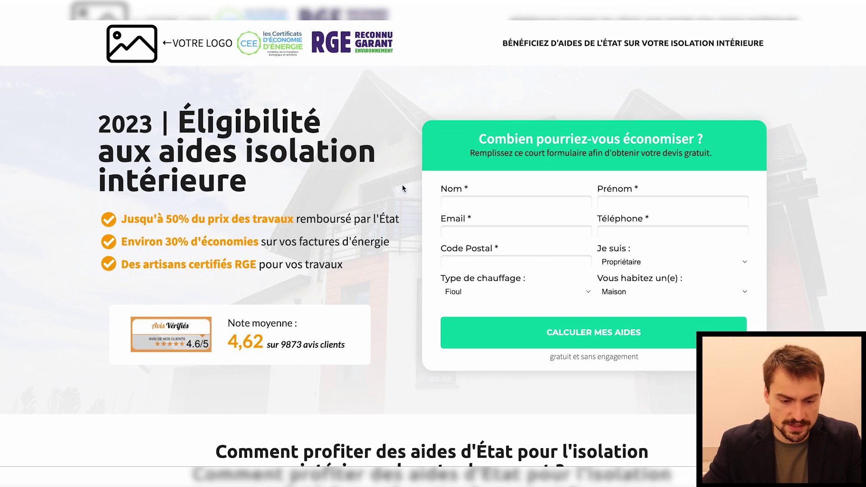
Examine the landing page's eligibility headline and skim its content down to the section on choosing interior insulation
{"action": "left_click_drag", "start_coordinate": [118, 137], "coordinate": [100, 118]}
{"action": "left_click", "coordinate": [242, 178]}
{"action": "left_click", "coordinate": [181, 149]}
{"action": "double_click", "coordinate": [180, 149]}
{"action": "triple_click", "coordinate": [186, 130]}
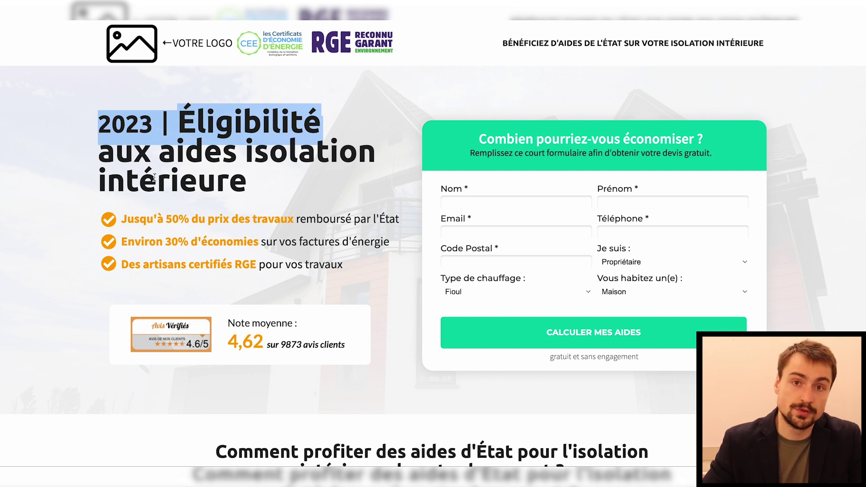
{"action": "scroll", "coordinate": [171, 212], "scroll_direction": "down", "scroll_amount": 13}
{"action": "scroll", "coordinate": [171, 216], "scroll_direction": "up", "scroll_amount": 13}
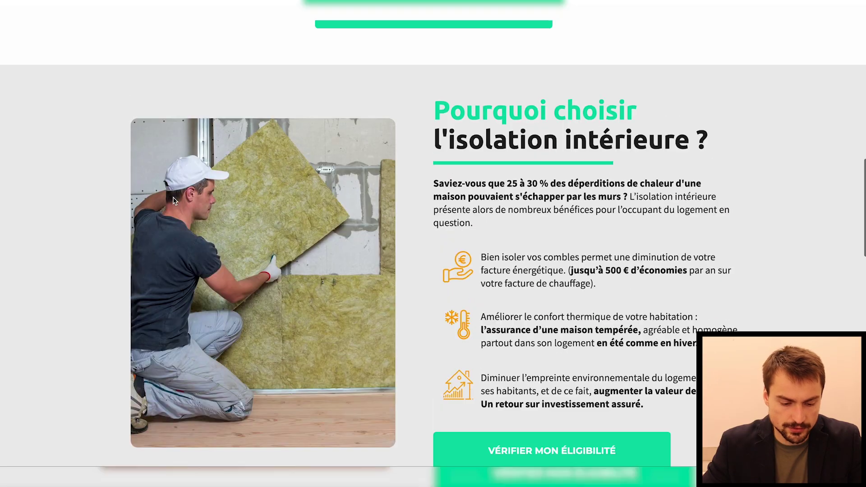
{"action": "scroll", "coordinate": [171, 216], "scroll_direction": "up", "scroll_amount": 1}
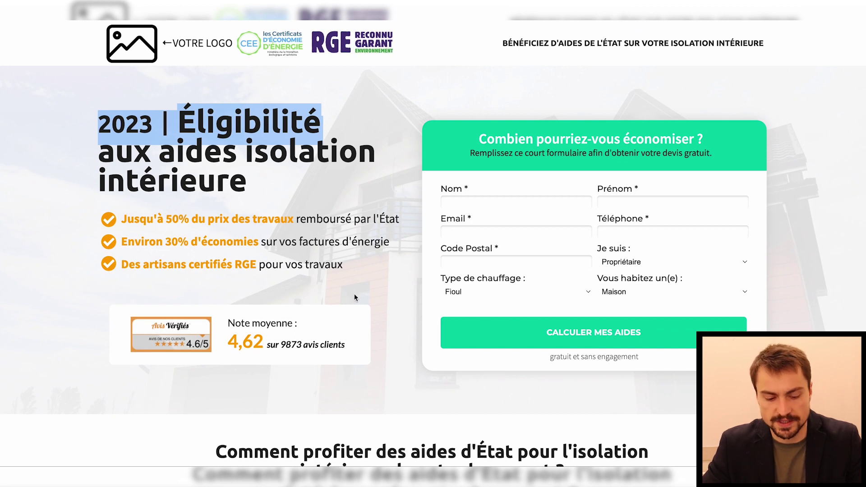
Look at the landing page's average customer rating and browse down through its state-aid section
{"action": "triple_click", "coordinate": [246, 345]}
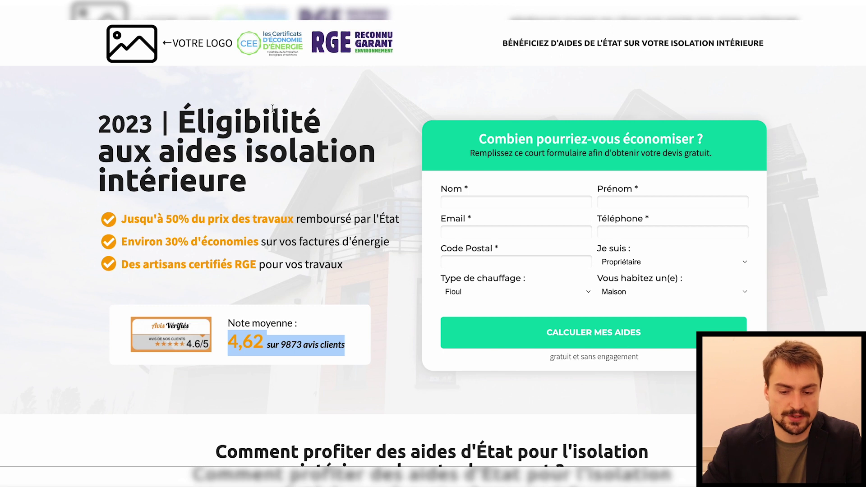
{"action": "scroll", "coordinate": [331, 135], "scroll_direction": "down", "scroll_amount": 8}
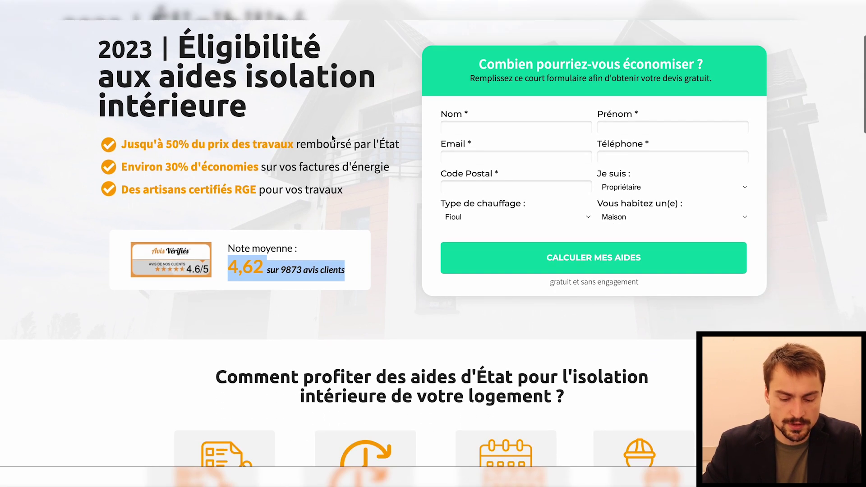
{"action": "scroll", "coordinate": [377, 111], "scroll_direction": "down", "scroll_amount": 20}
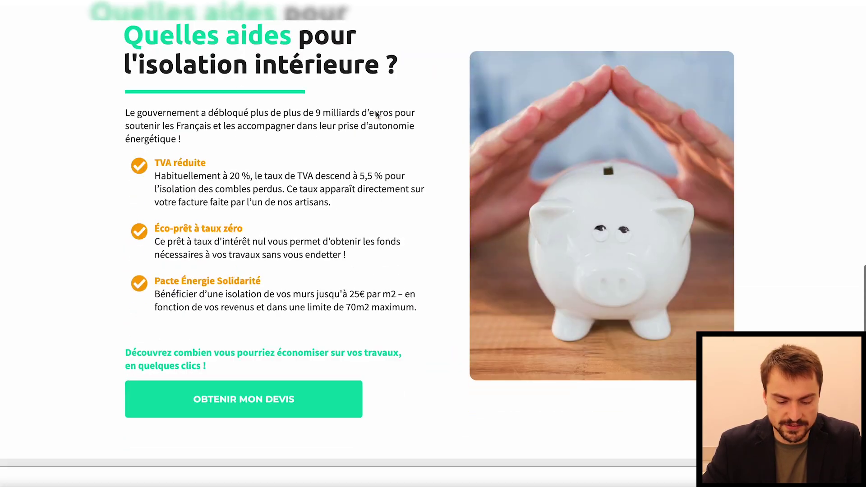
{"action": "scroll", "coordinate": [376, 113], "scroll_direction": "up", "scroll_amount": 20}
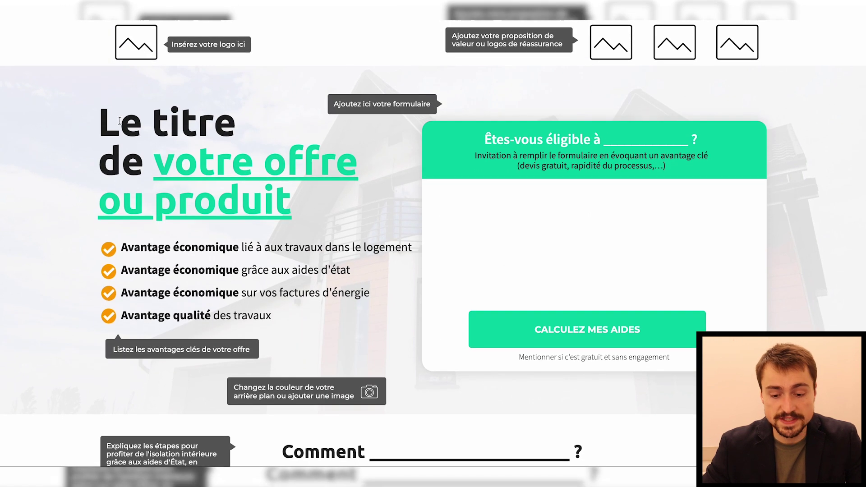
Look through the blank landing page template, from its title and advantages list down to the interior-insulation aids section
{"action": "scroll", "coordinate": [105, 210], "scroll_direction": "down", "scroll_amount": 1}
{"action": "scroll", "coordinate": [104, 209], "scroll_direction": "up", "scroll_amount": 1}
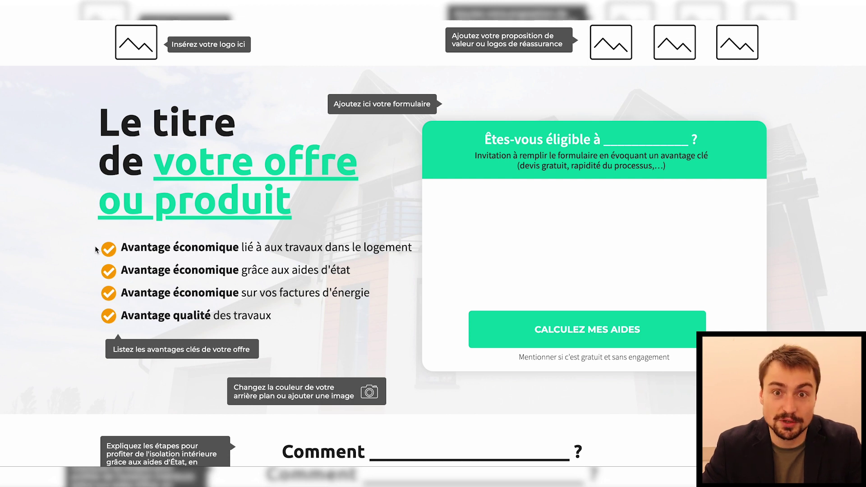
{"action": "scroll", "coordinate": [115, 135], "scroll_direction": "down", "scroll_amount": 1}
{"action": "scroll", "coordinate": [125, 136], "scroll_direction": "down", "scroll_amount": 3}
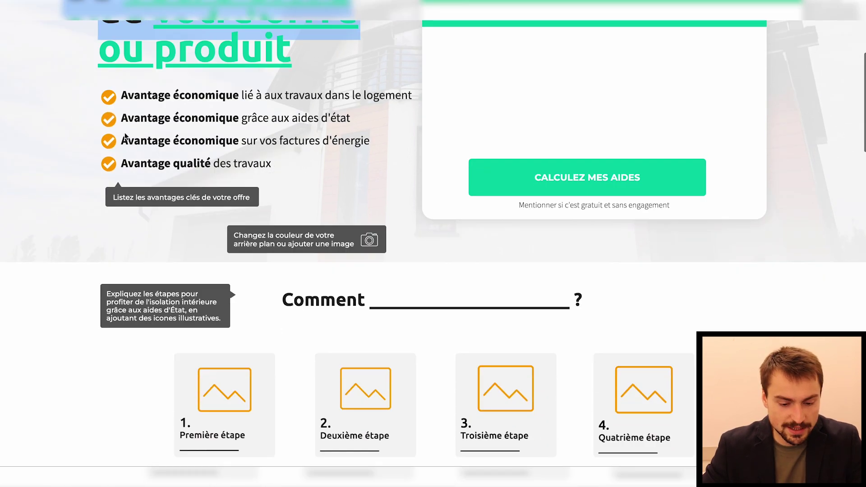
{"action": "scroll", "coordinate": [247, 221], "scroll_direction": "up", "scroll_amount": 4}
{"action": "scroll", "coordinate": [247, 221], "scroll_direction": "down", "scroll_amount": 20}
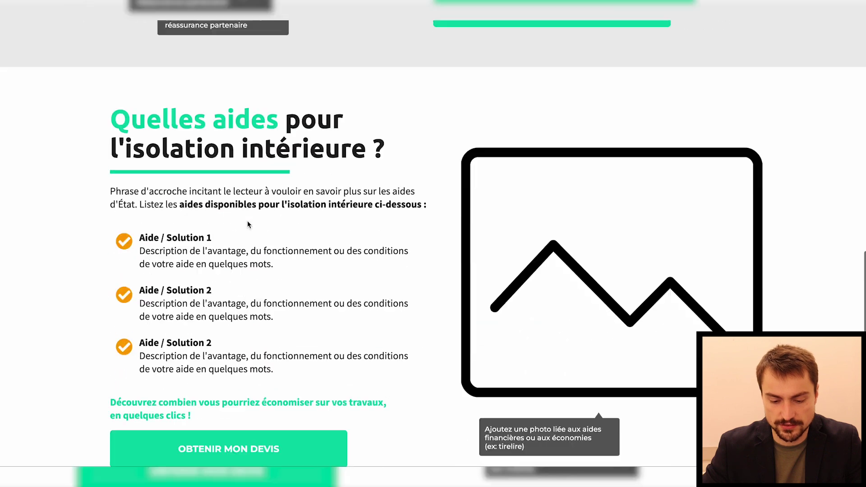
{"action": "scroll", "coordinate": [248, 221], "scroll_direction": "up", "scroll_amount": 20}
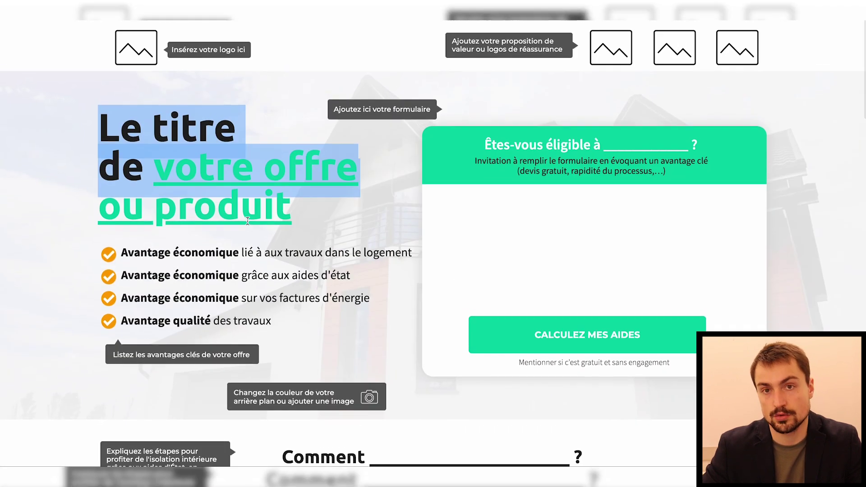
{"action": "scroll", "coordinate": [247, 221], "scroll_direction": "down", "scroll_amount": 1}
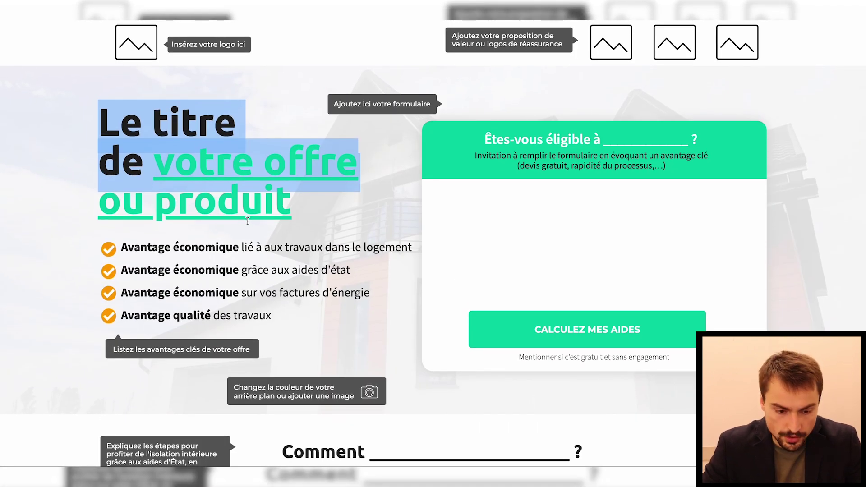
Examine the template's placeholder title for the offer or product and dismiss the dictionary pop-up
{"action": "triple_click", "coordinate": [240, 204]}
{"action": "left_click", "coordinate": [233, 204]}
{"action": "key", "text": "ctrl+a"}
{"action": "left_click", "coordinate": [76, 124]}
{"action": "double_click", "coordinate": [124, 124]}
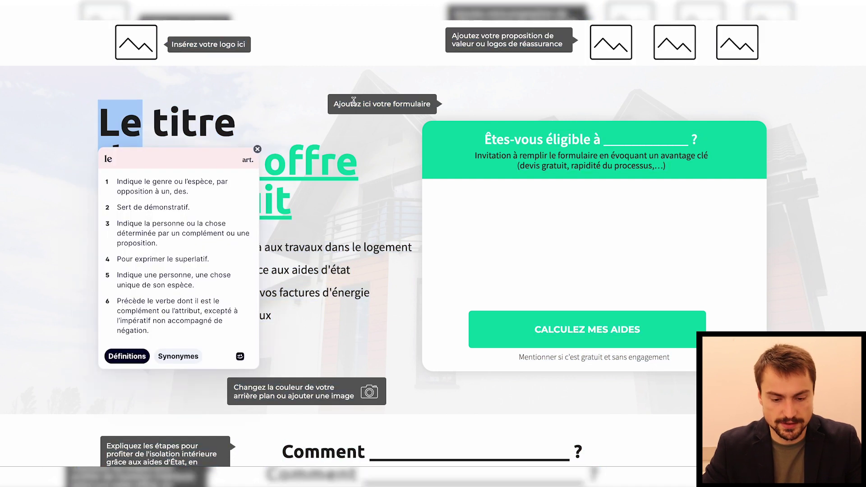
{"action": "left_click", "coordinate": [343, 338]}
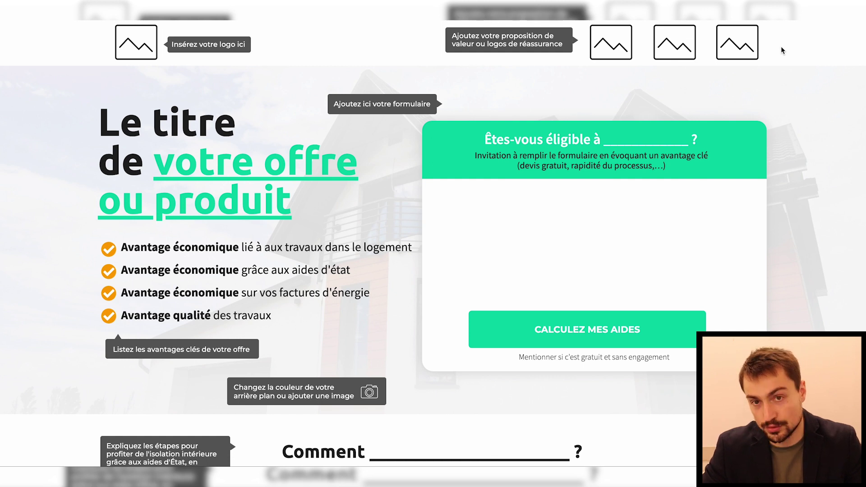
Examine the template's eligibility form heading, offer title and four-step explanation section
{"action": "scroll", "coordinate": [504, 133], "scroll_direction": "down", "scroll_amount": 1}
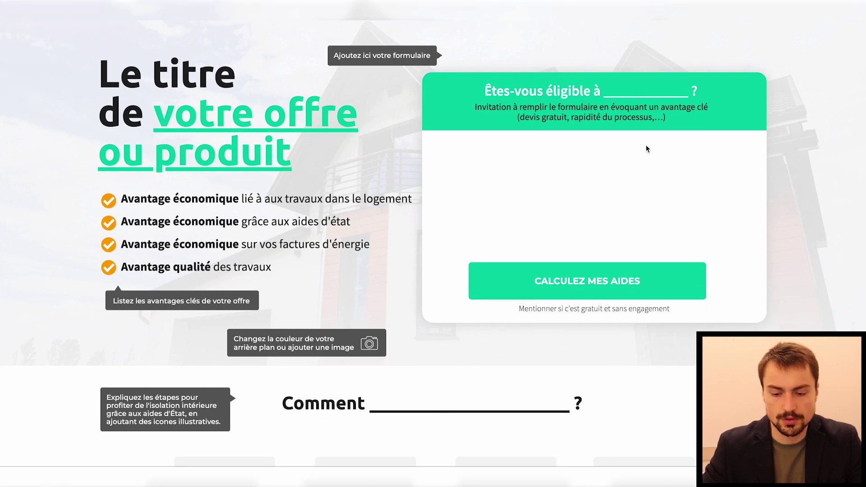
{"action": "left_click", "coordinate": [502, 90]}
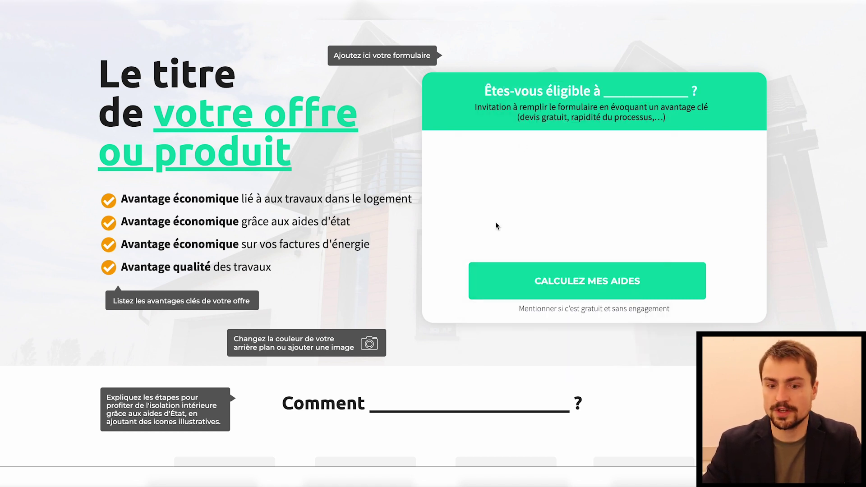
{"action": "triple_click", "coordinate": [202, 111]}
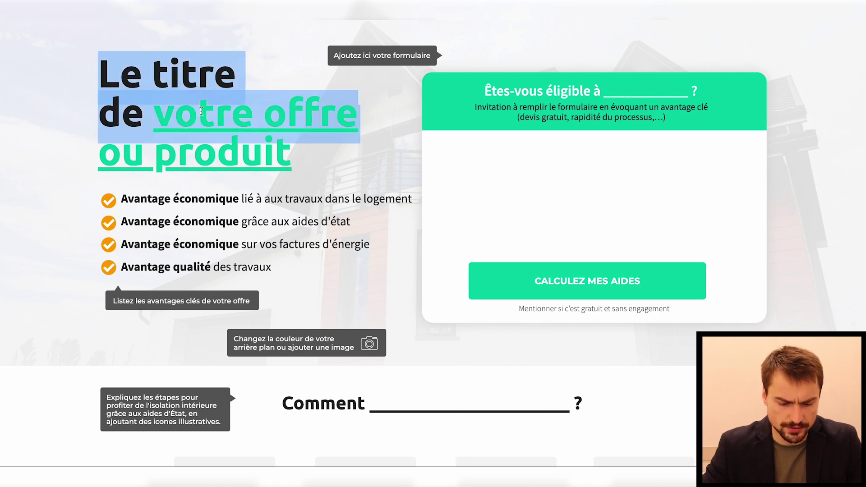
{"action": "scroll", "coordinate": [202, 118], "scroll_direction": "down", "scroll_amount": 5}
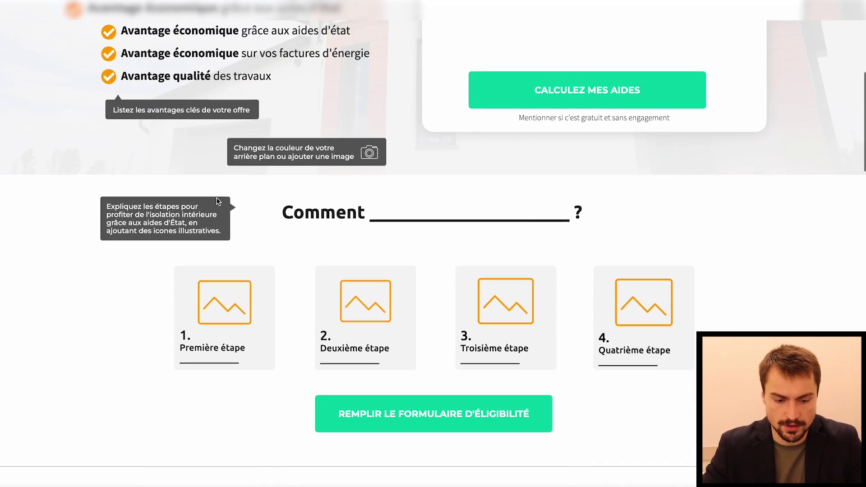